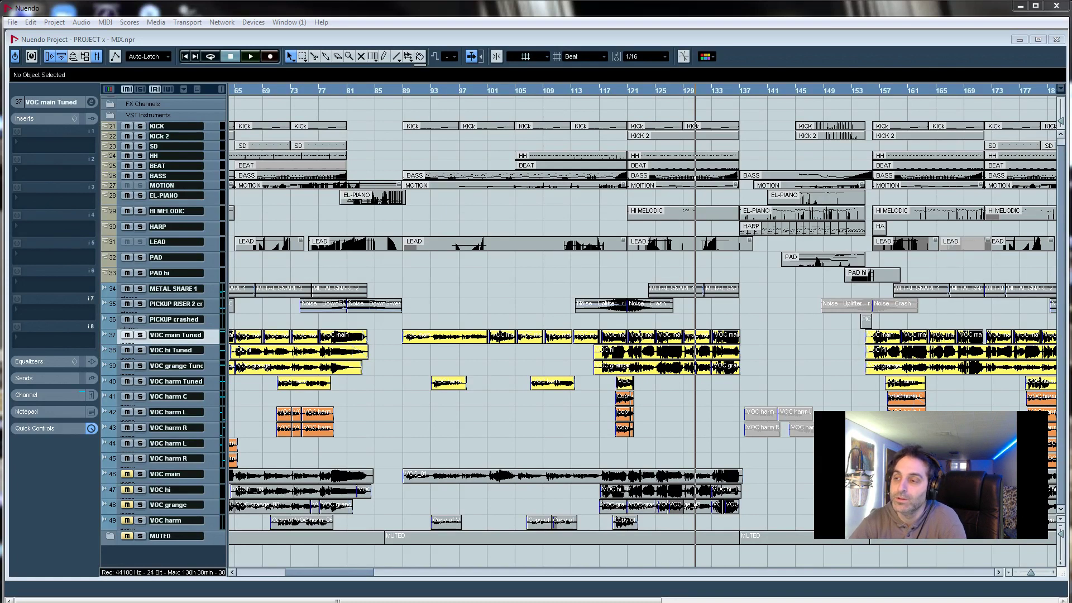
# Bring the Source-Connect Now browser window onto this screen and choose Analog (1+2) (RME HDSPe AIO) as the audio input.
pyautogui.moveTo(1071, 40); pyautogui.dragTo(213, 87)
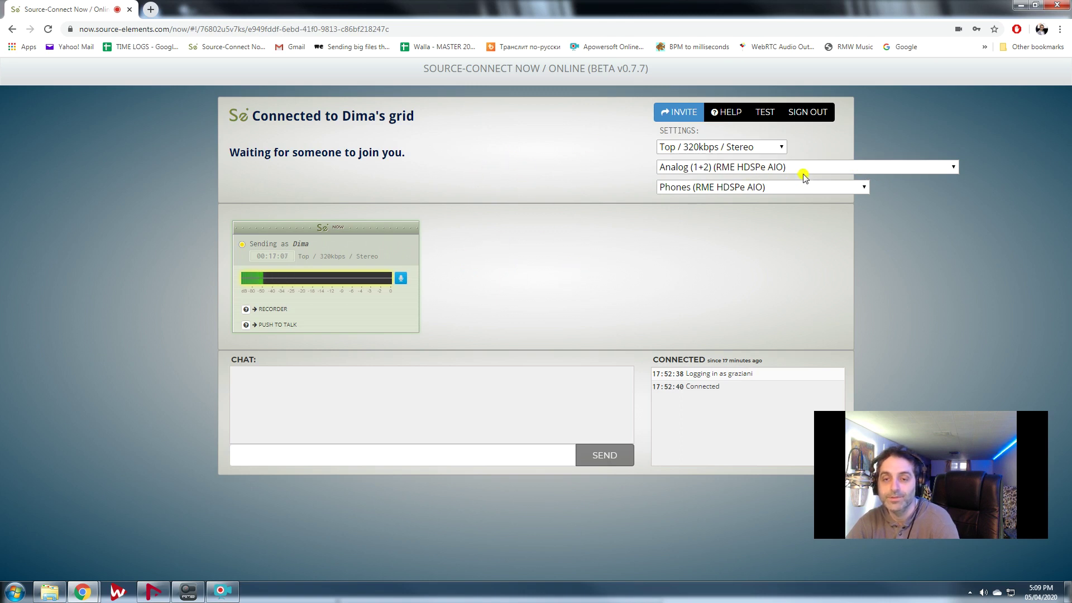
pyautogui.click(881, 167)
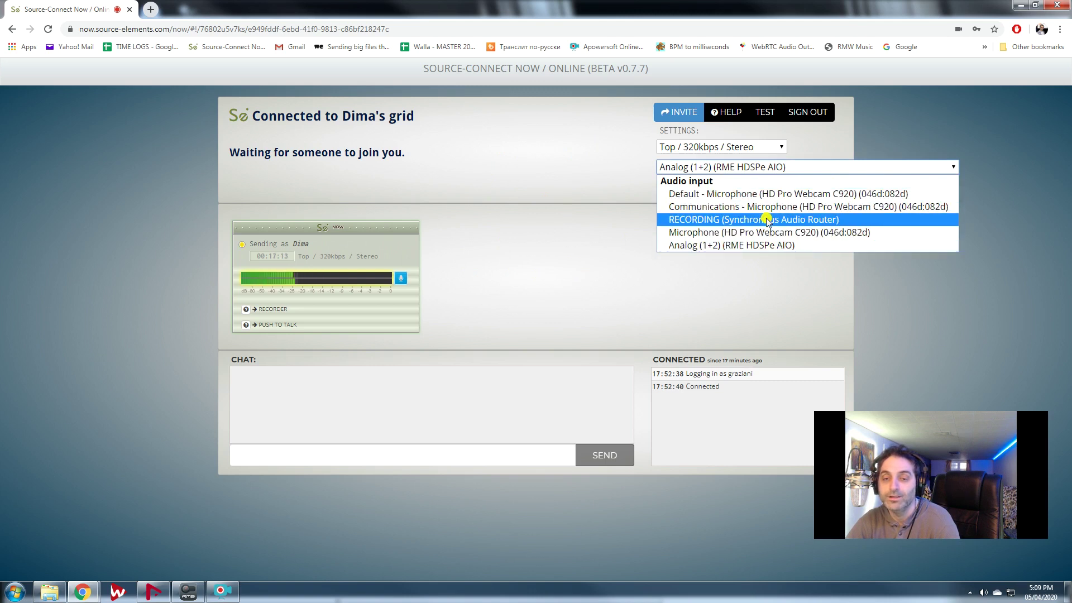
pyautogui.click(763, 246)
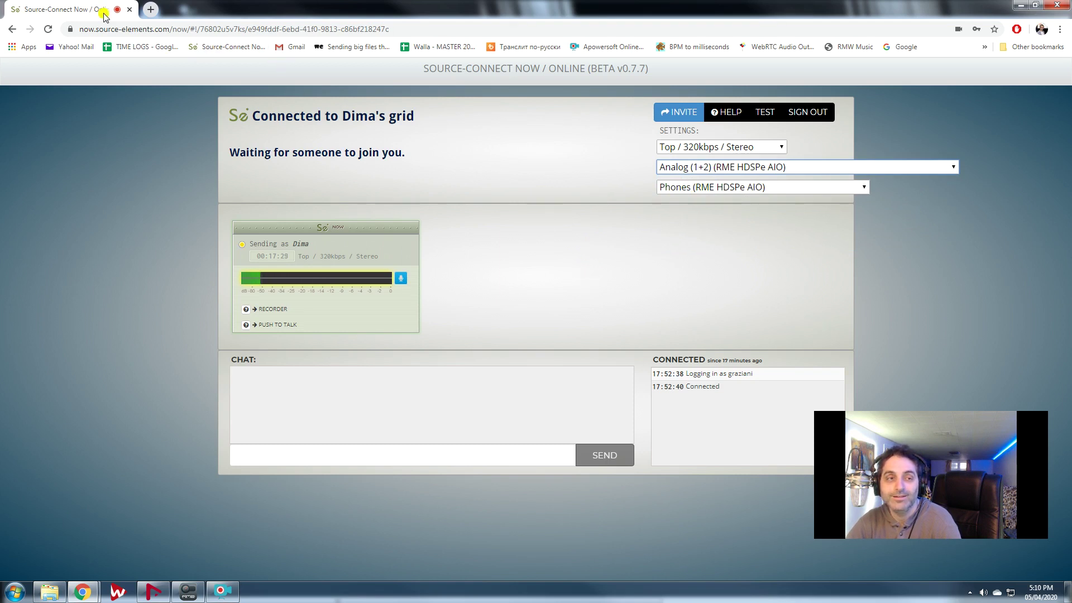
# Move the browser to the other monitor, open RME TotalMix FX over Nuendo and show the Analog 1/2 hardware output's settings.
pyautogui.moveTo(87, 10); pyautogui.dragTo(1071, 60)
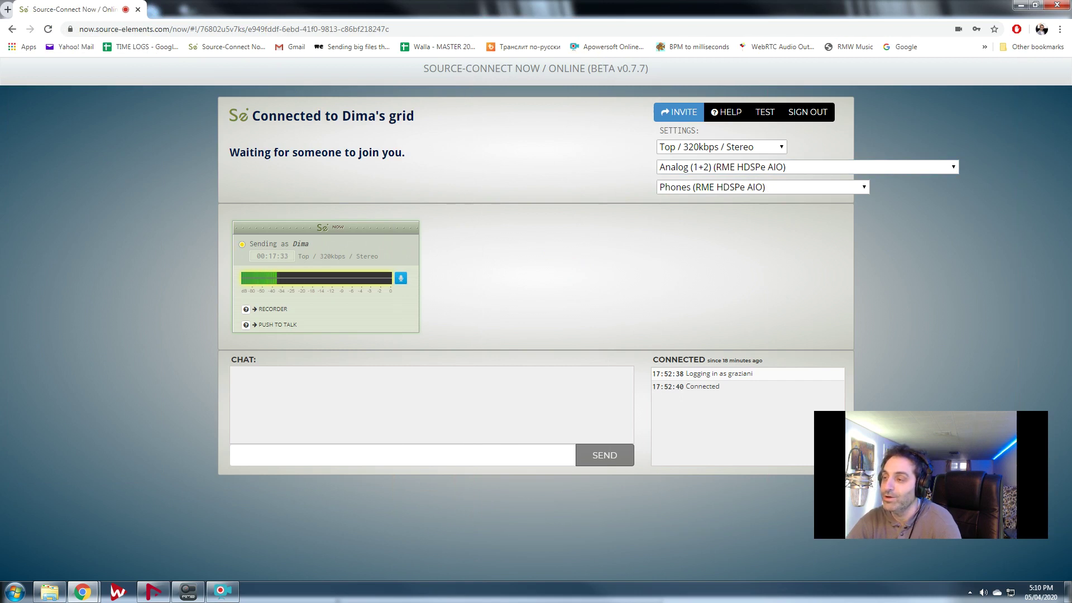
pyautogui.hotkey('alt', 'Tab')
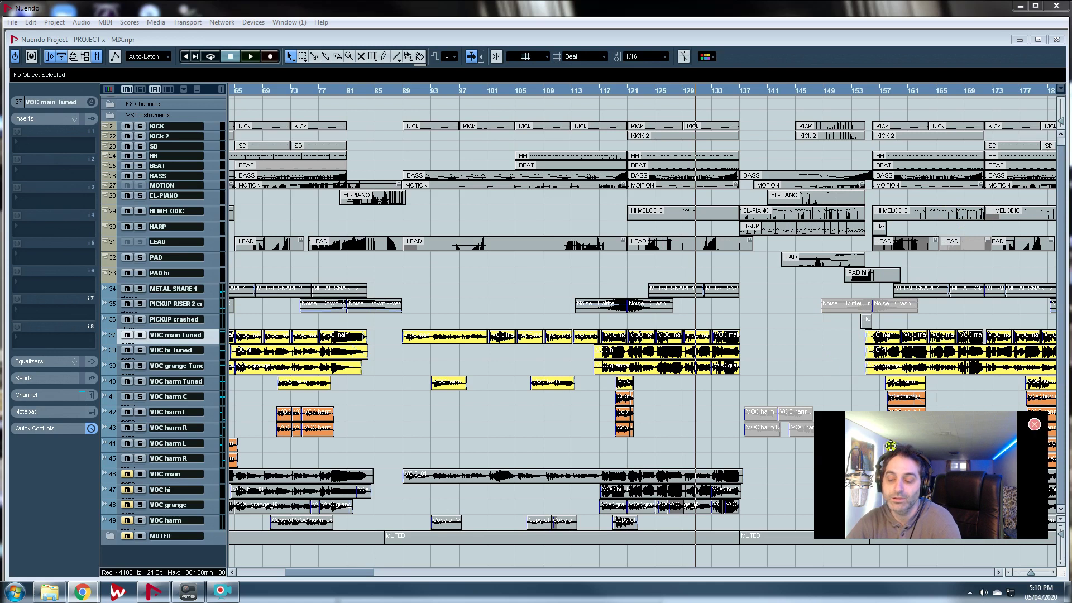
pyautogui.click(968, 594)
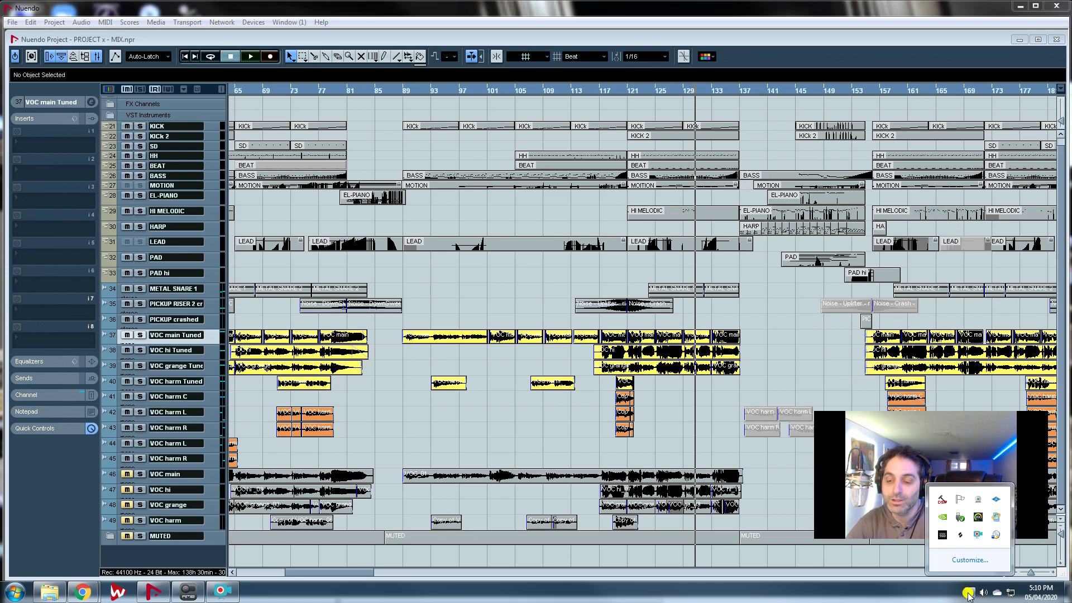
pyautogui.click(978, 518)
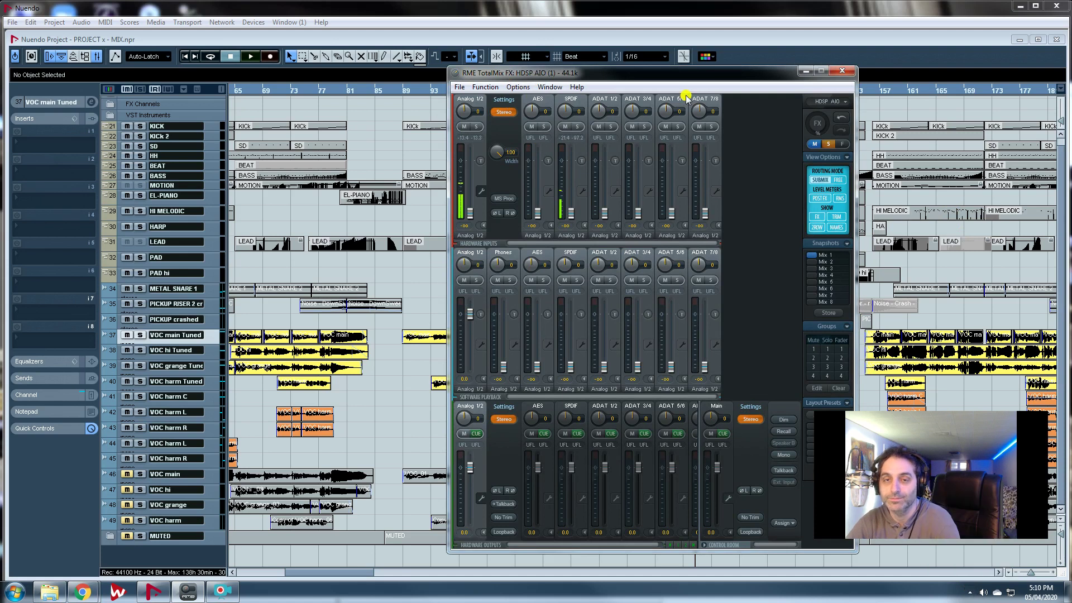
pyautogui.moveTo(686, 75); pyautogui.dragTo(674, 69)
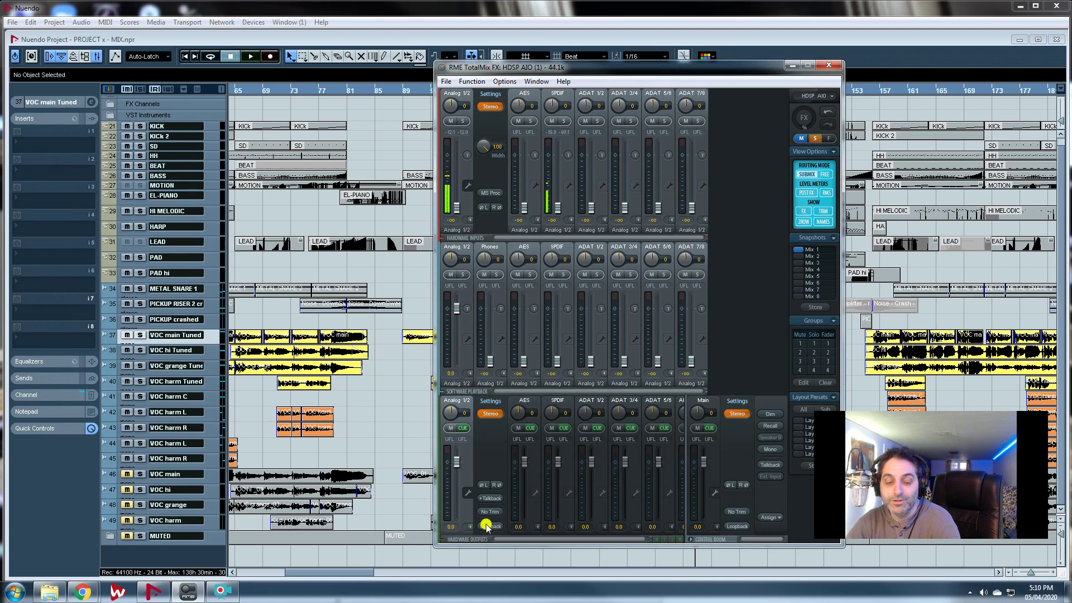
pyautogui.click(468, 494)
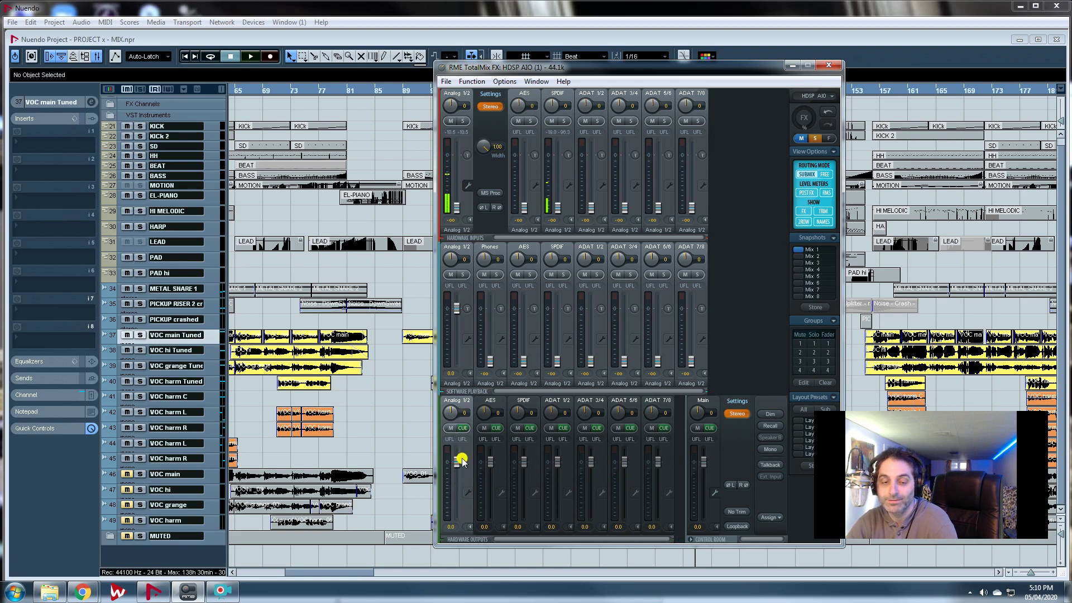
pyautogui.click(467, 493)
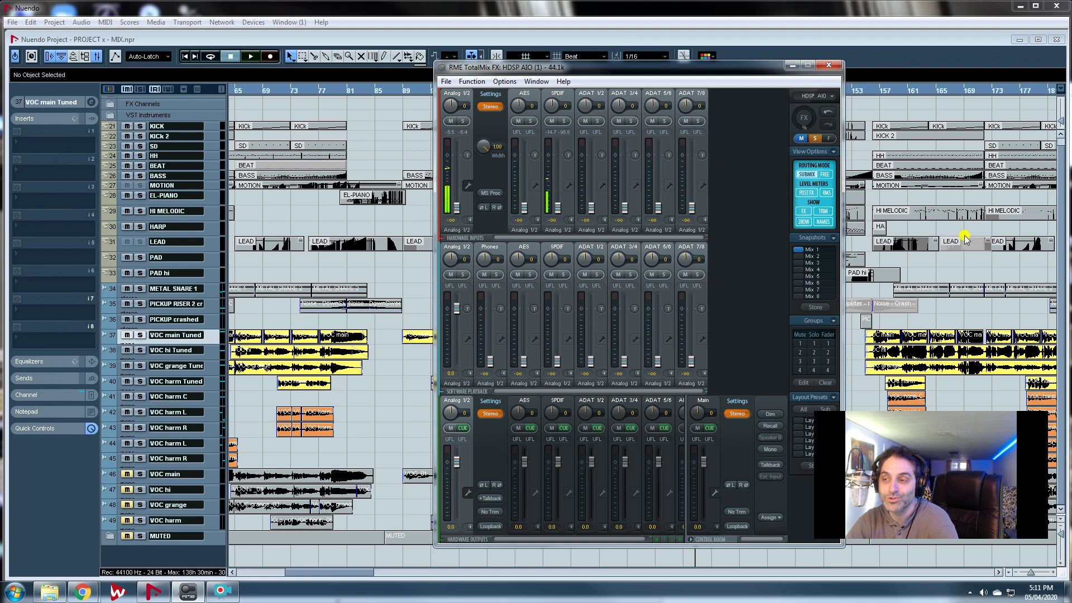
# Clear the browser off the screen, reopen TotalMix FX over Nuendo and enable Loopback on the Analog 1/2 hardware output.
pyautogui.hotkey('alt', 'Tab')
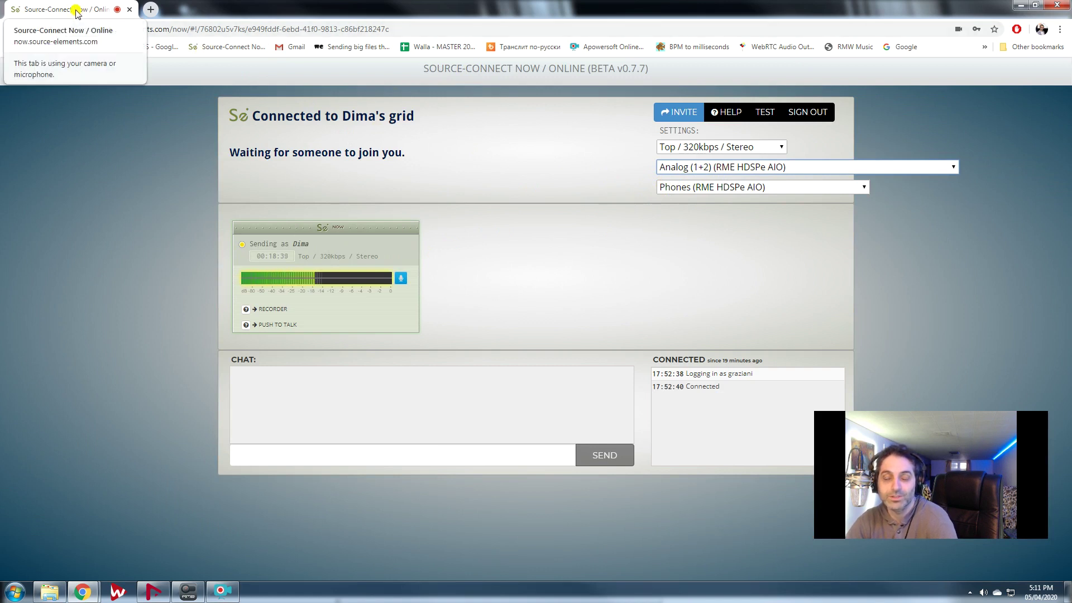
pyautogui.moveTo(76, 10); pyautogui.dragTo(1071, 48)
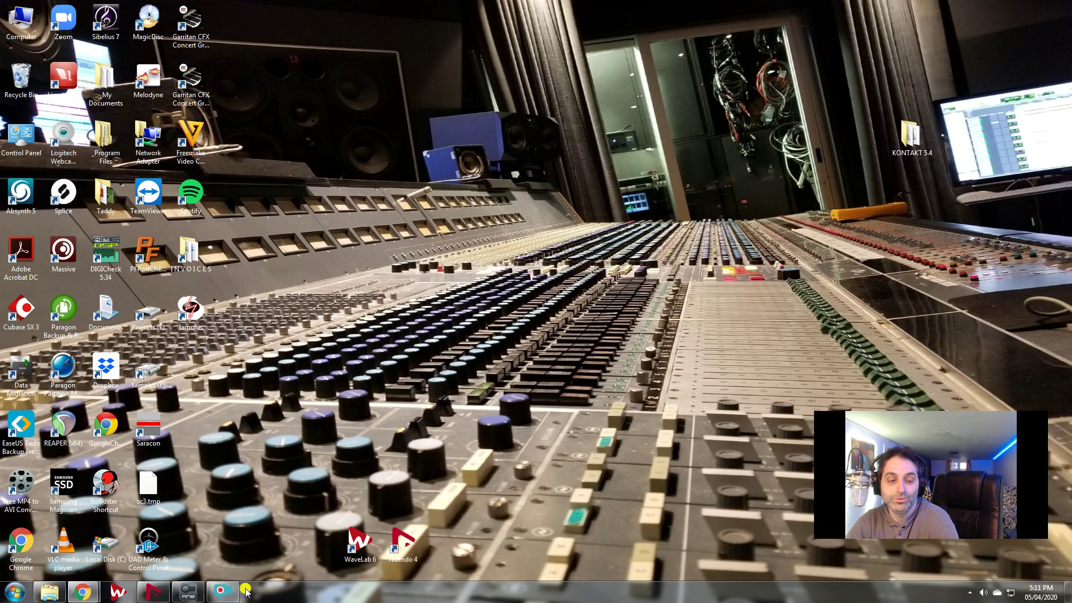
pyautogui.click(155, 594)
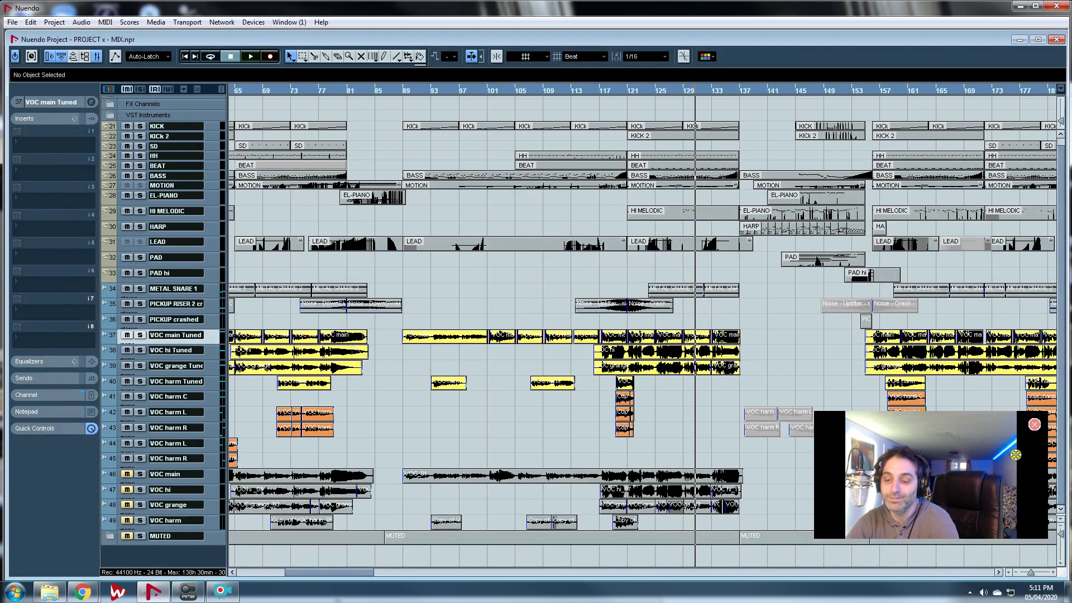
pyautogui.click(970, 593)
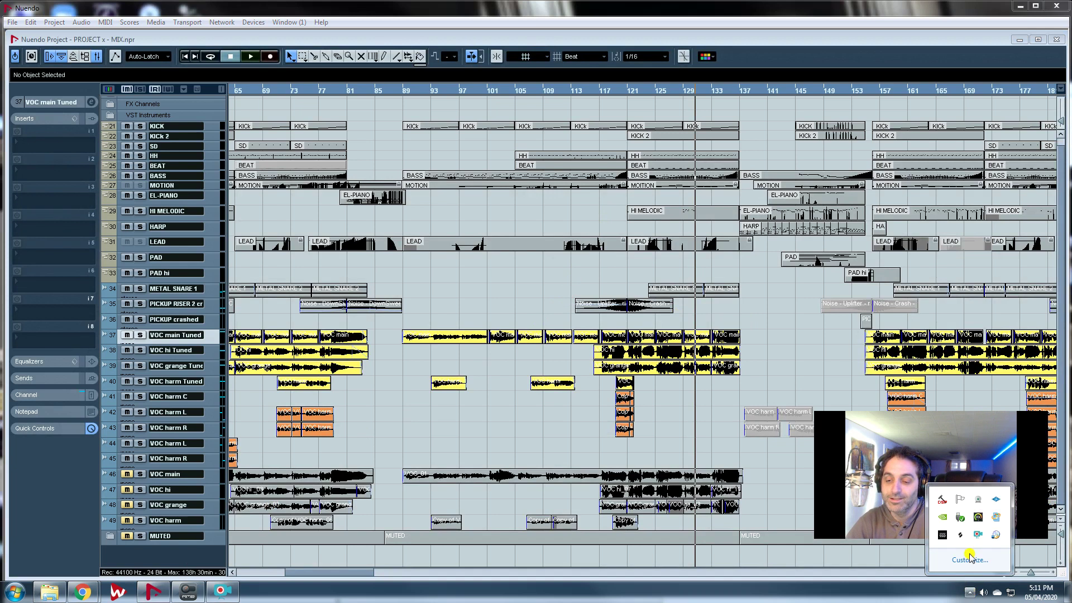
pyautogui.click(974, 524)
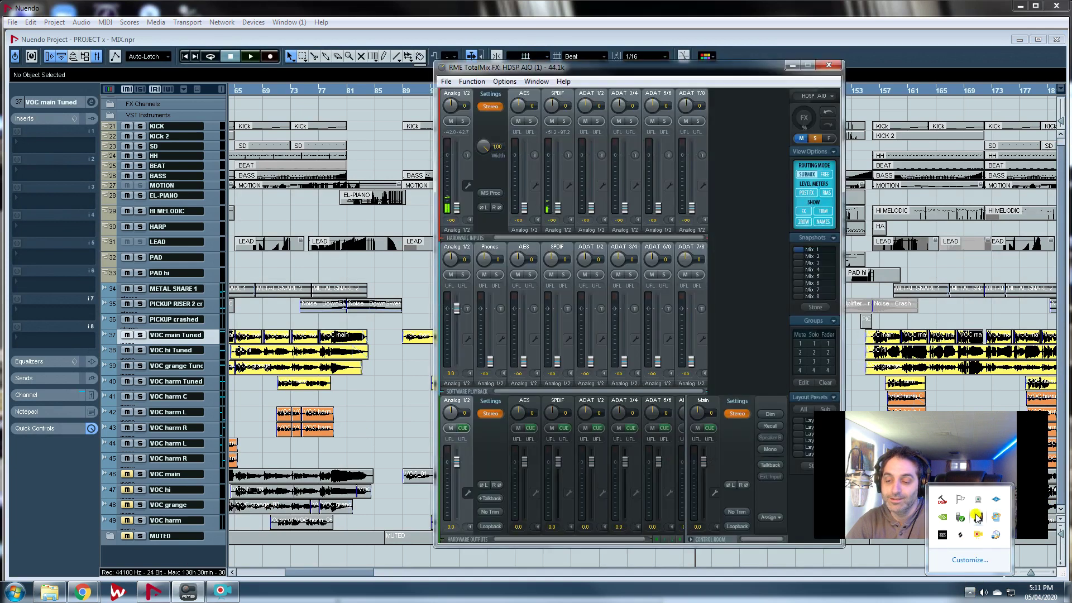
pyautogui.click(492, 528)
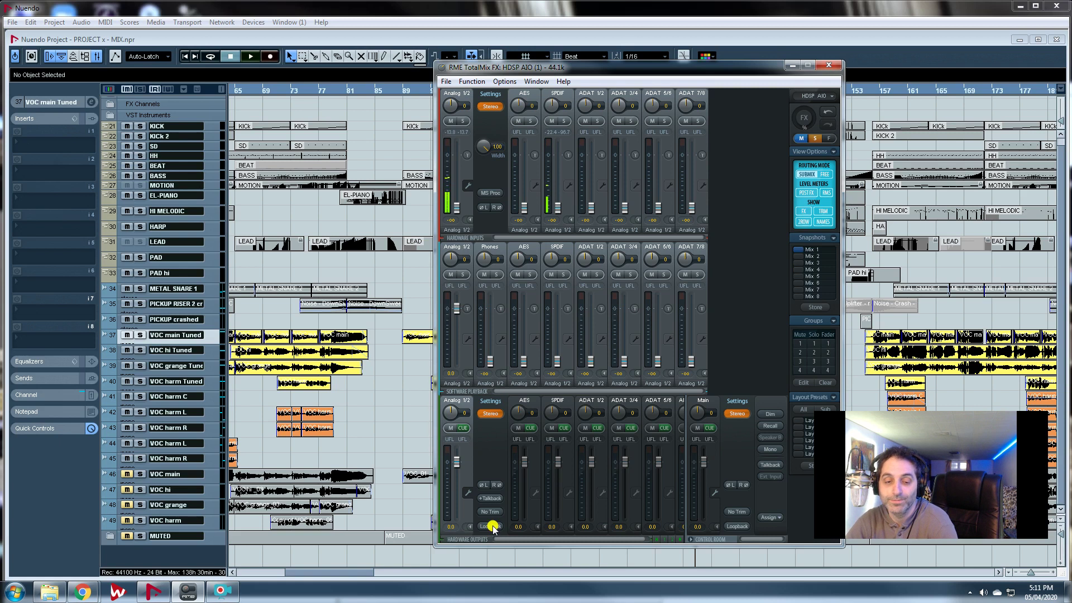
# Return to the Nuendo project, relocate the project cursor within the vocal section and start playback.
pyautogui.click(413, 394)
pyautogui.click(408, 91)
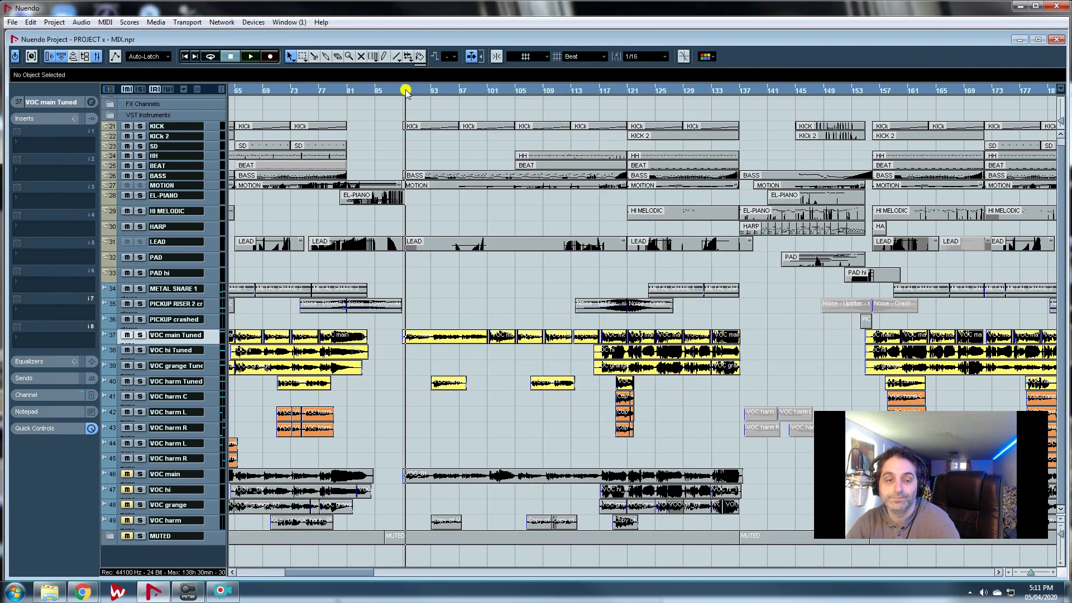
pyautogui.moveTo(410, 92); pyautogui.dragTo(439, 101)
pyautogui.press('KP_1')
pyautogui.press('space')
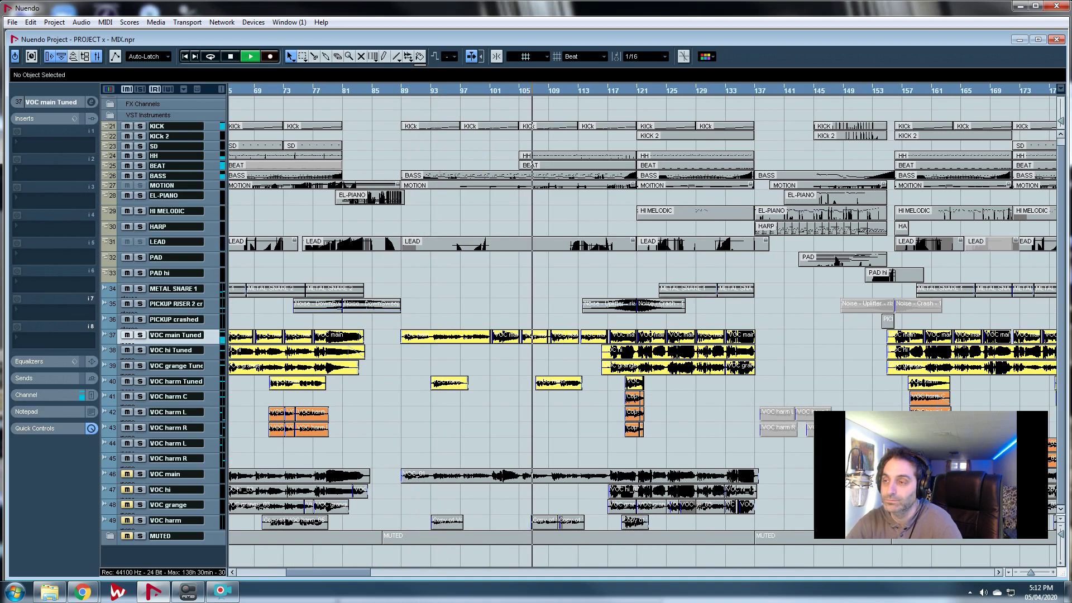
# Bring the Source-Connect Now page onto this screen to check its sending level meter during playback, and move it away.
pyautogui.moveTo(1071, 20); pyautogui.dragTo(320, 106)
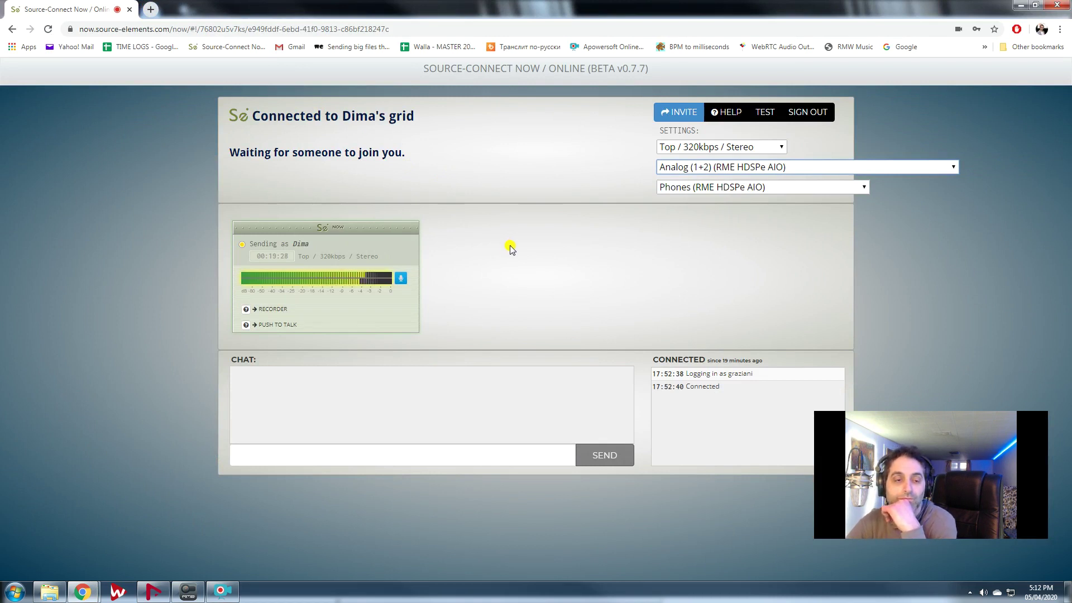
pyautogui.moveTo(856, 528)
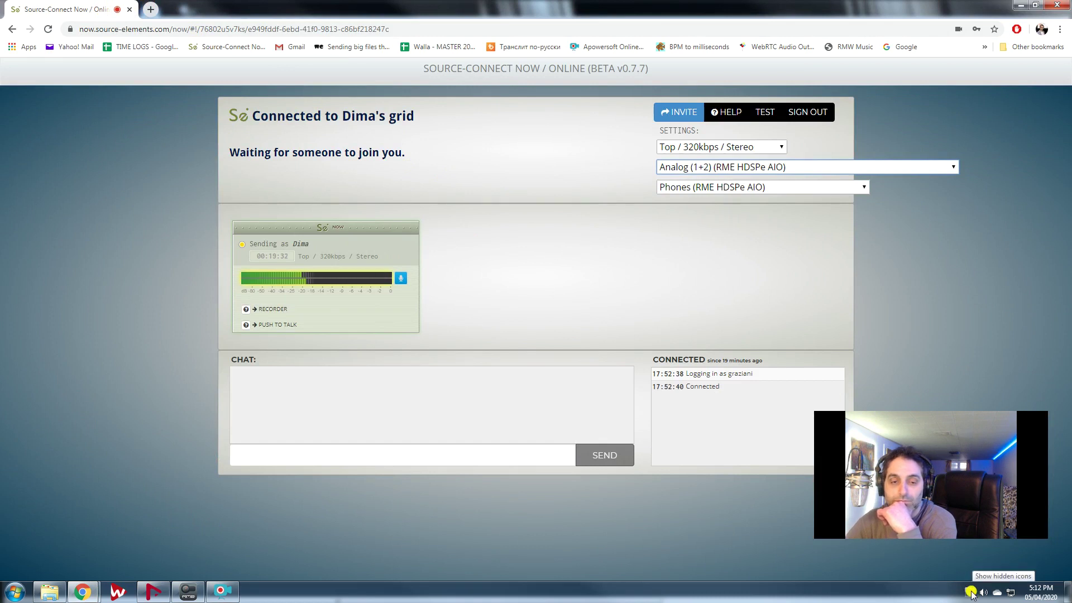
pyautogui.moveTo(72, 13); pyautogui.dragTo(1071, 43)
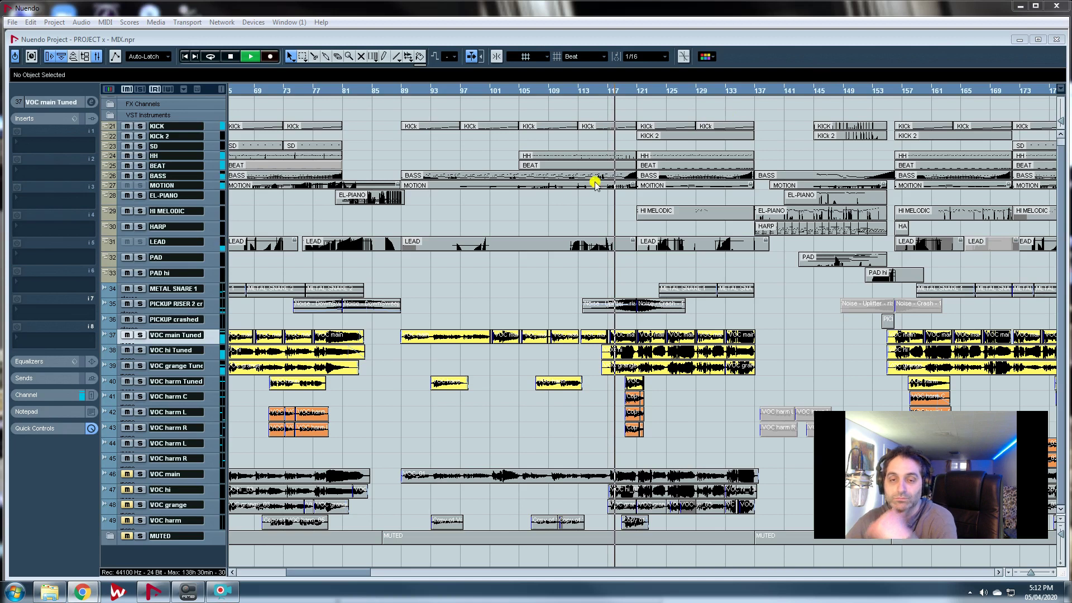
# Reopen TotalMix FX, disable Loopback on the Analog 1/2 hardware output and stop playback in Nuendo.
pyautogui.click(569, 268)
pyautogui.click(970, 592)
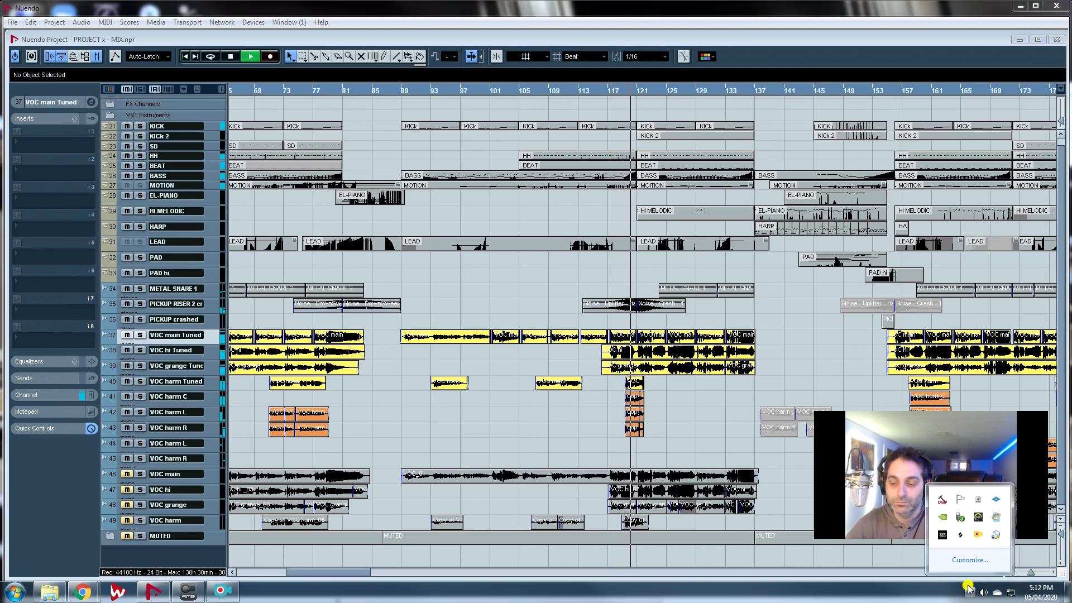
pyautogui.click(961, 539)
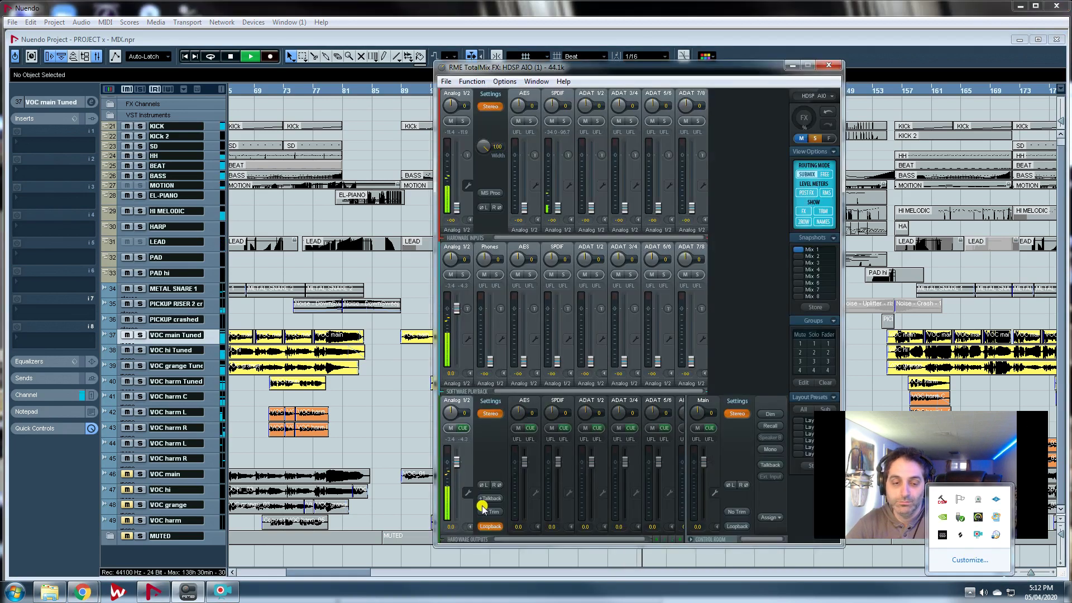
pyautogui.click(492, 525)
pyautogui.click(416, 418)
pyautogui.press('space')
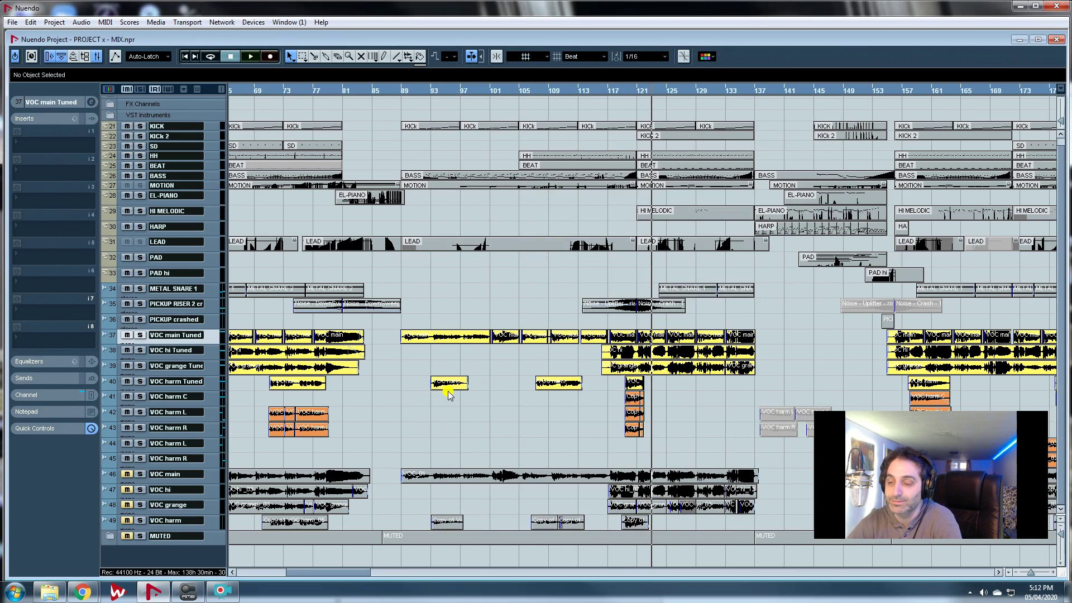
# Open TotalMix FX to review the Analog 1/2 hardware output's routing, and minimise the mixer window.
pyautogui.click(970, 593)
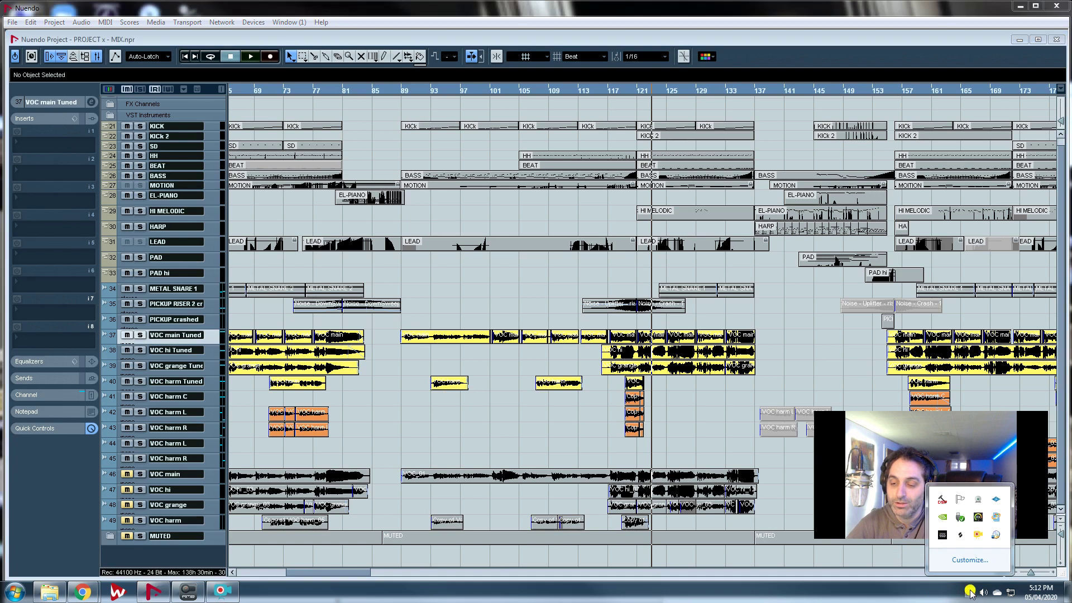
pyautogui.click(978, 521)
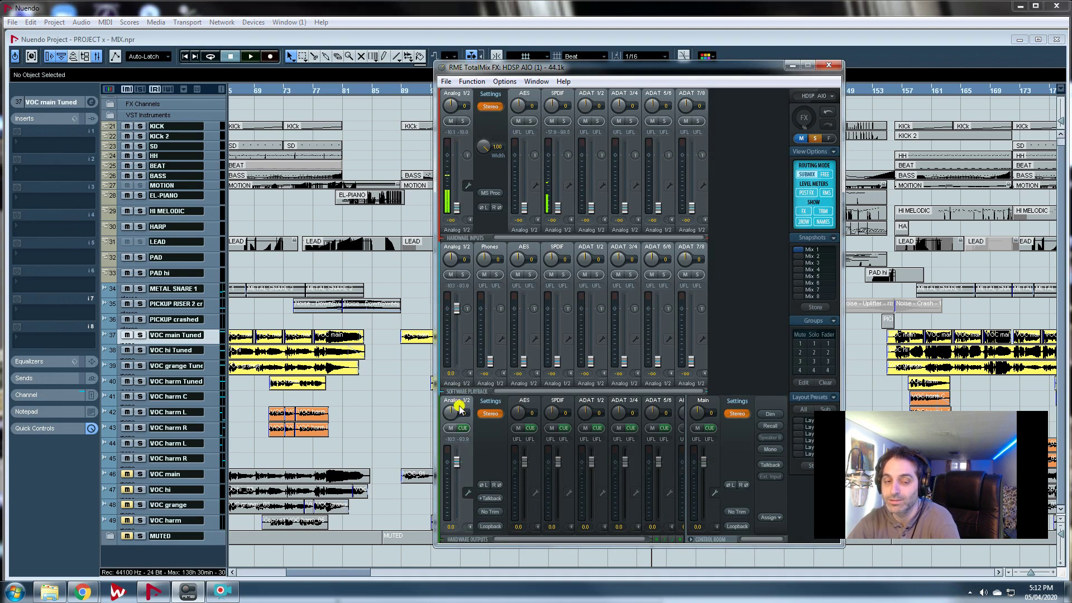
pyautogui.click(793, 66)
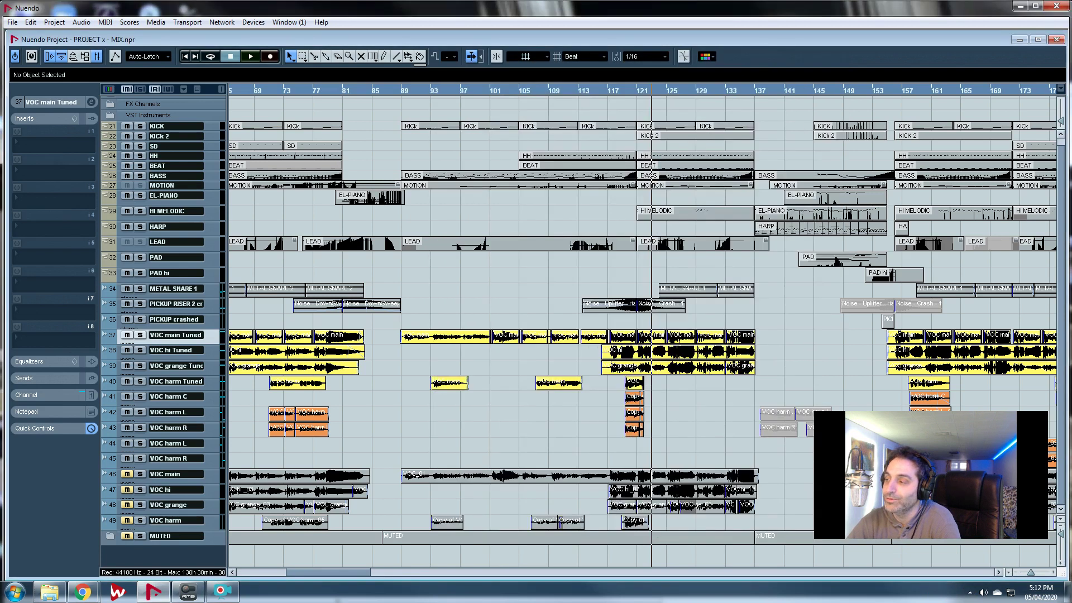
# Bring back the Source-Connect Now page, review its available audio input devices and move the browser to the other monitor.
pyautogui.moveTo(1071, 6); pyautogui.dragTo(199, 80)
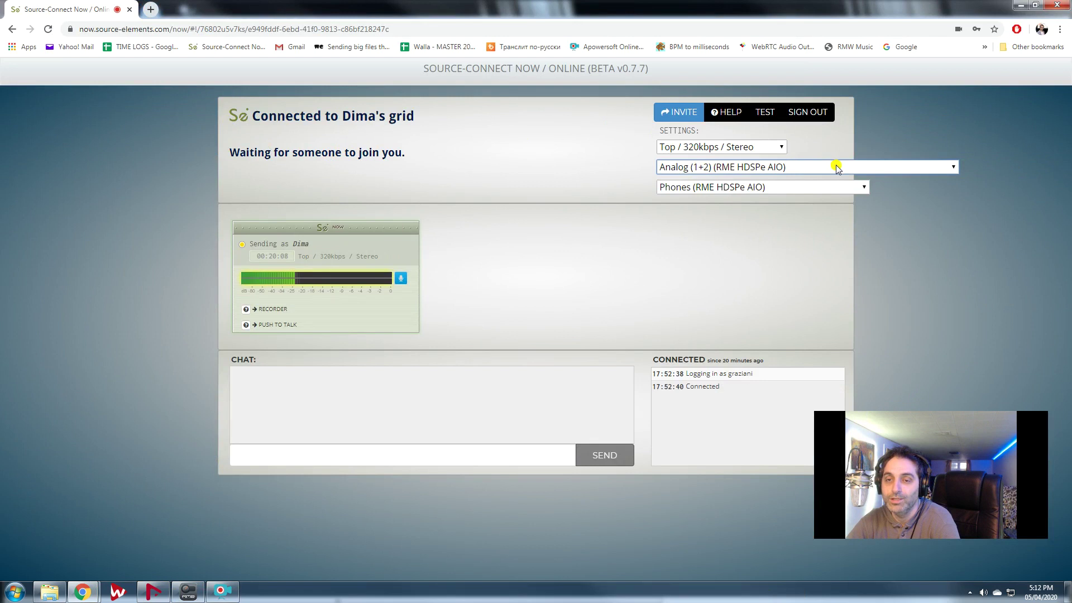
pyautogui.click(838, 167)
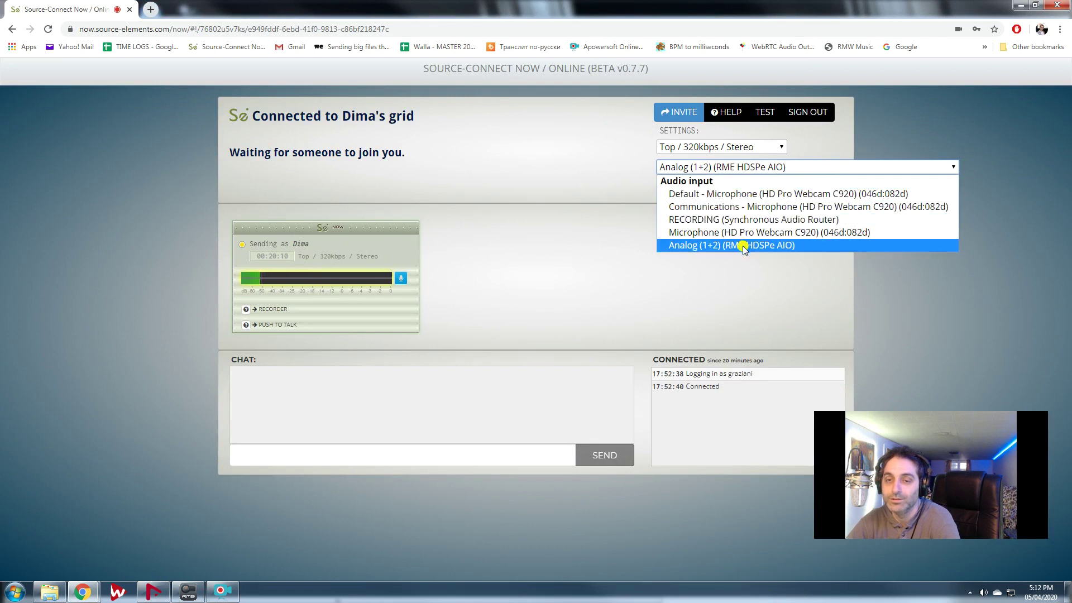
pyautogui.click(576, 140)
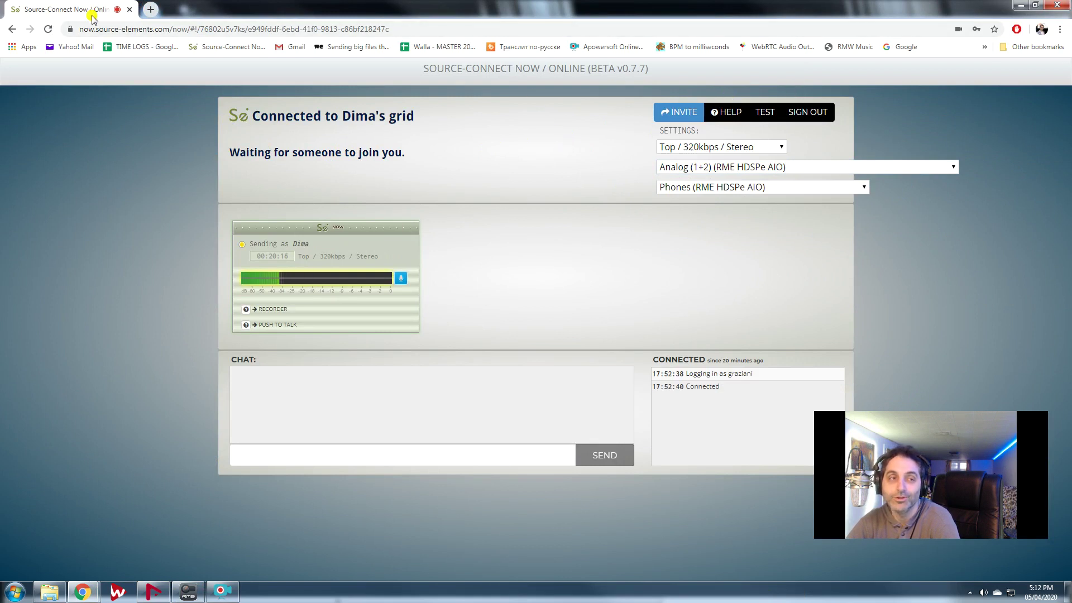
pyautogui.moveTo(92, 15); pyautogui.dragTo(1071, 37)
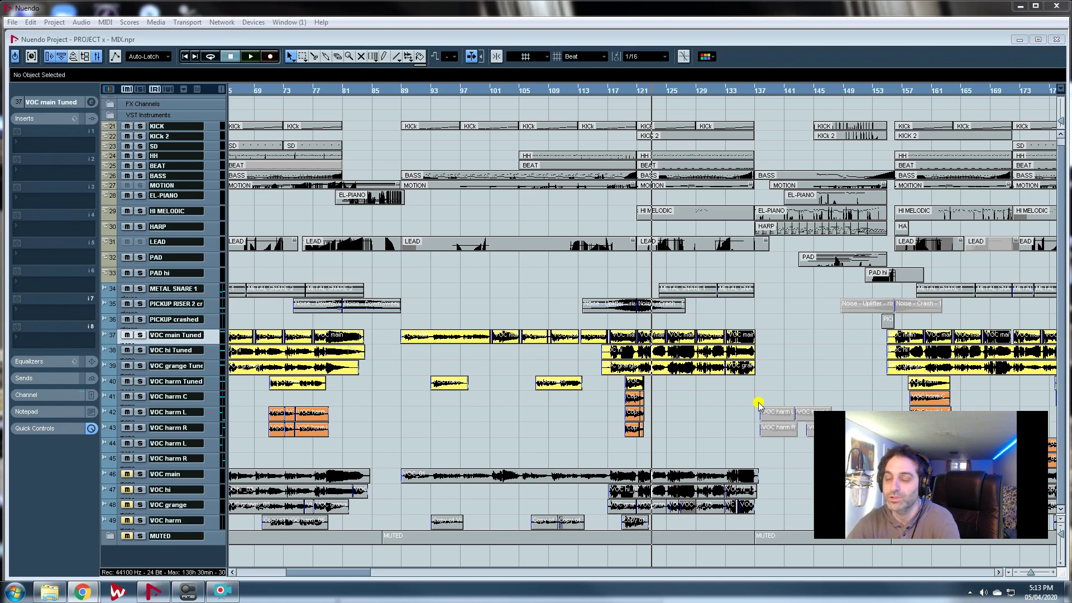
pyautogui.moveTo(814, 426)
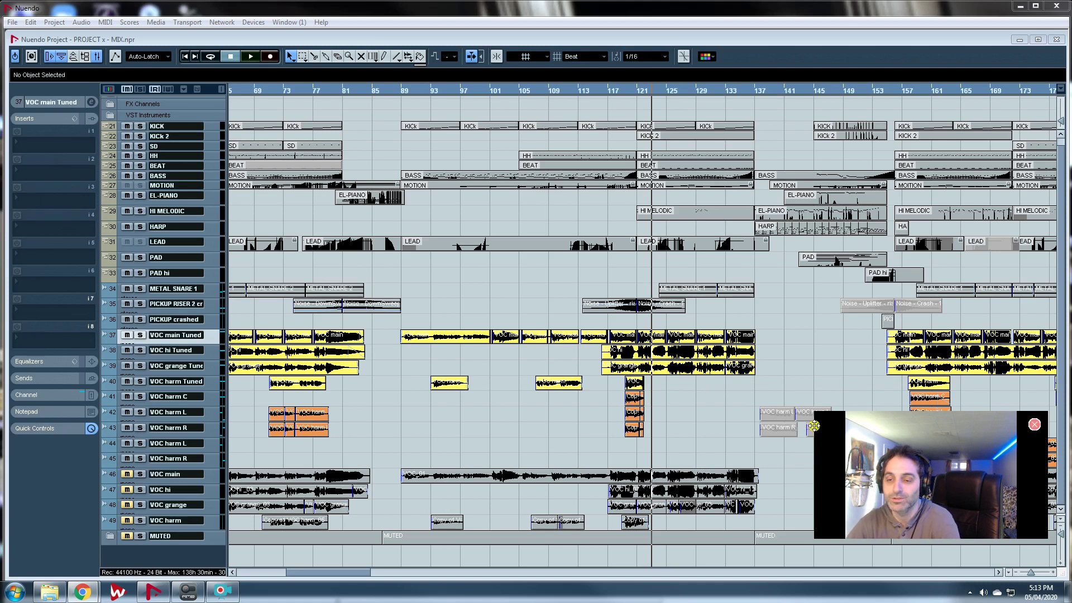